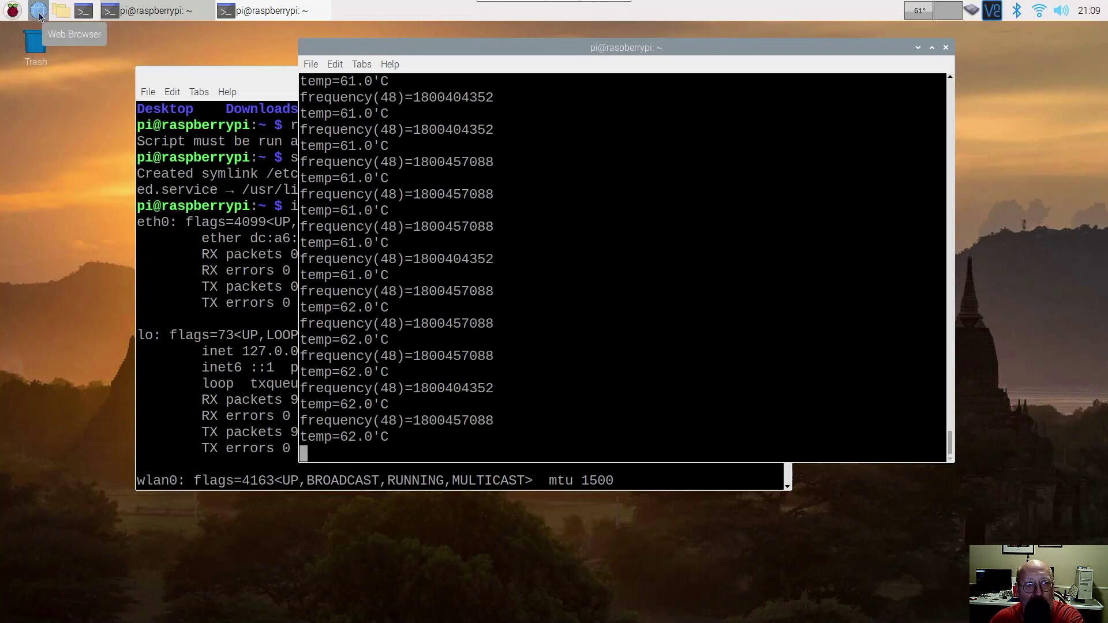
Launch the mu editor from the Programming applications
click(14, 14)
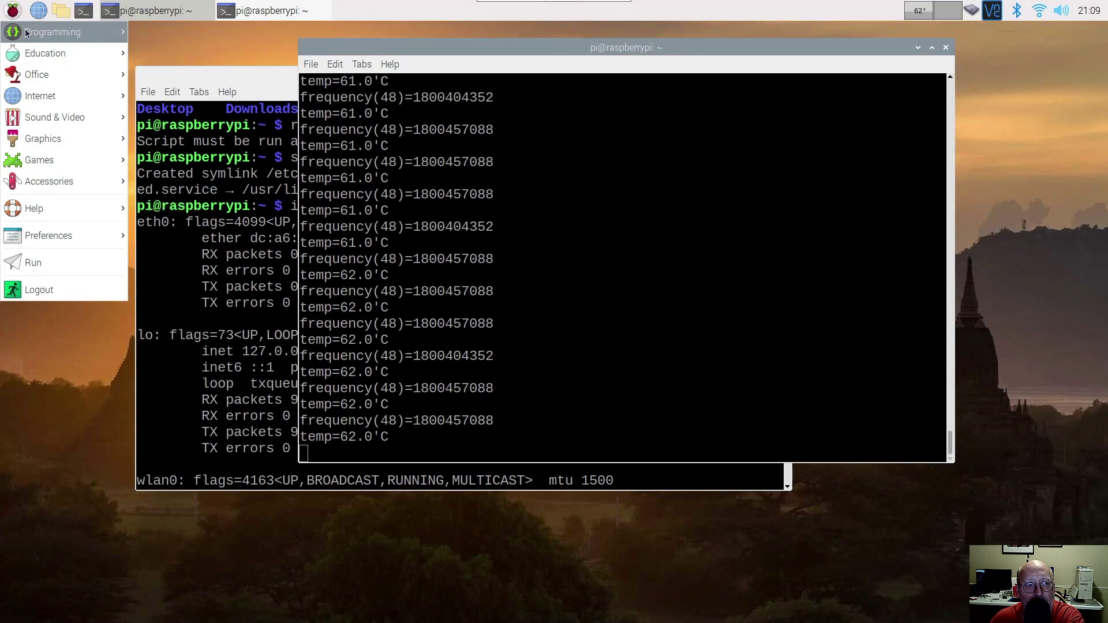
mouse_move(29, 32)
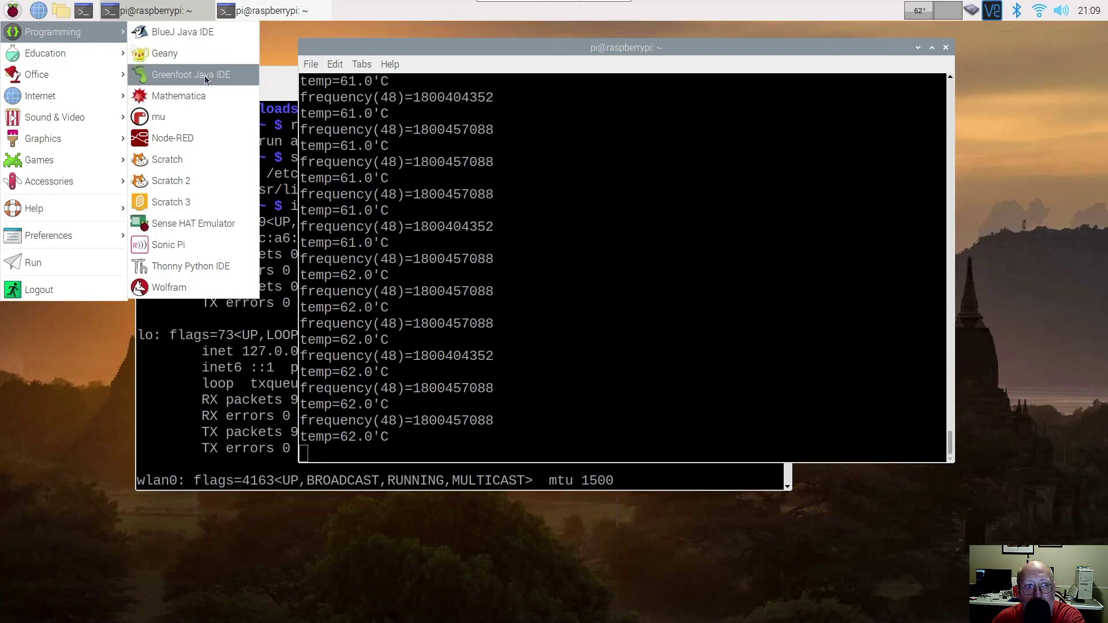
click(177, 117)
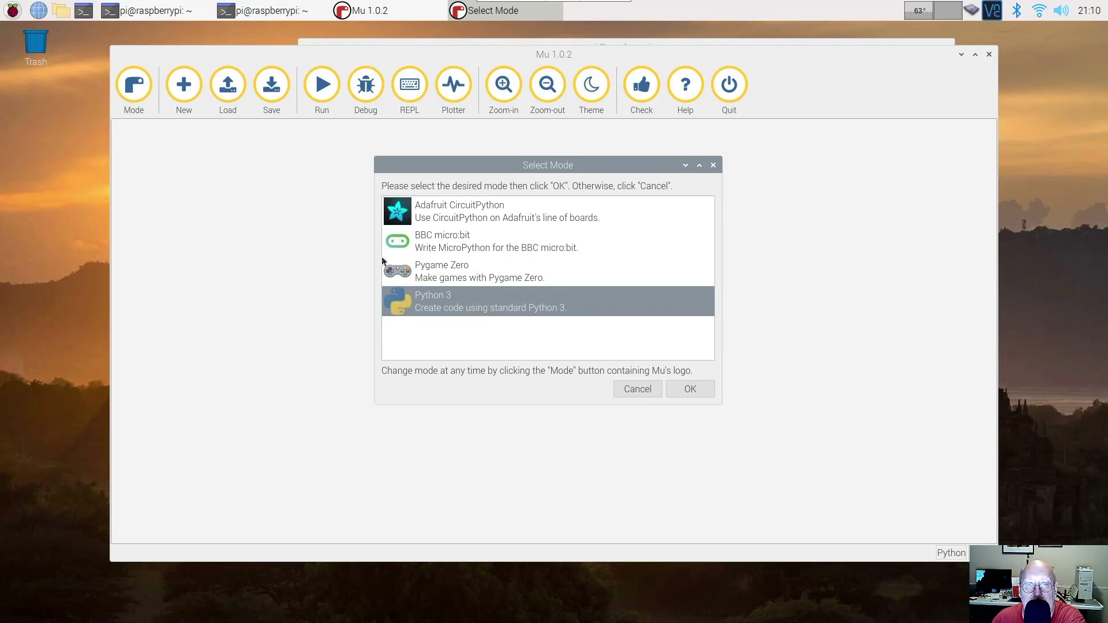
Look over the Pygame Zero, BBC micro:bit and Adafruit CircuitPython modes, cancel the mode choice and close Mu
click(447, 267)
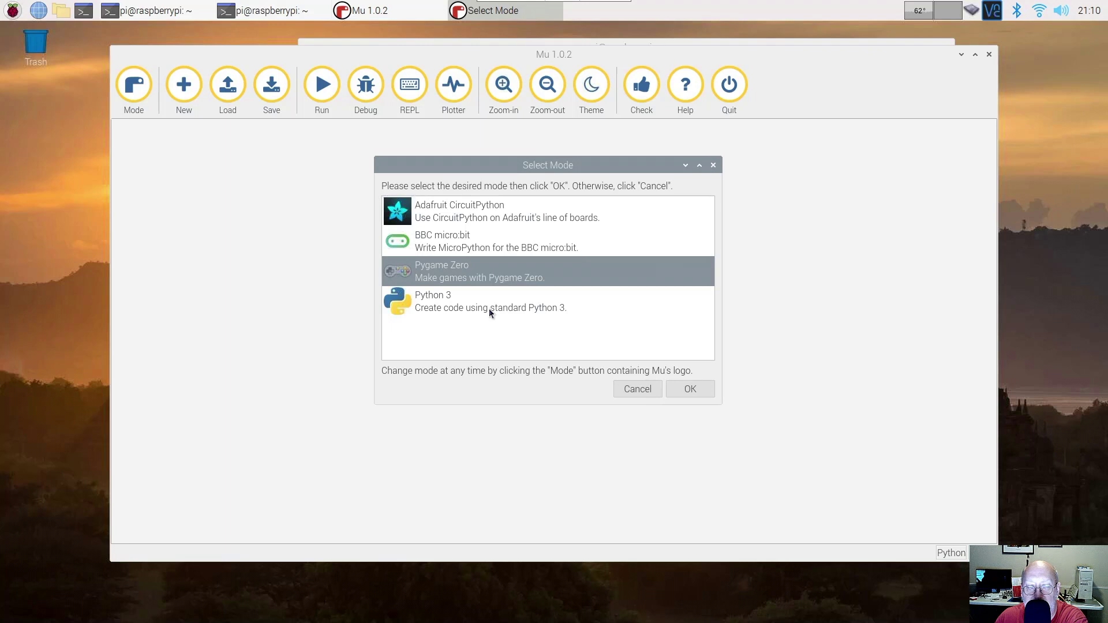
click(491, 243)
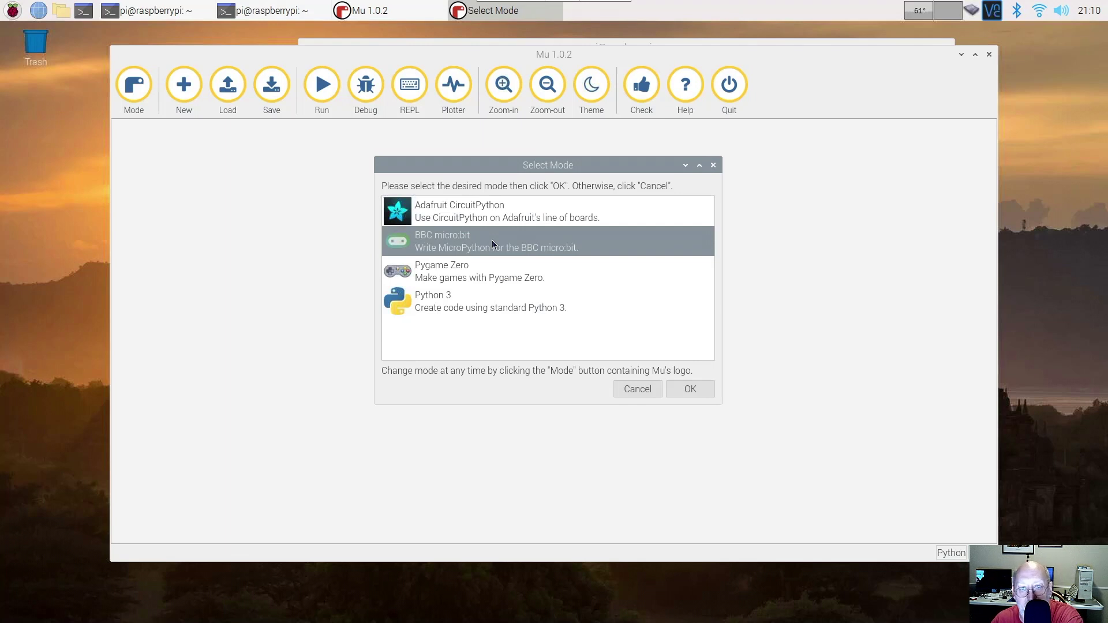
click(491, 204)
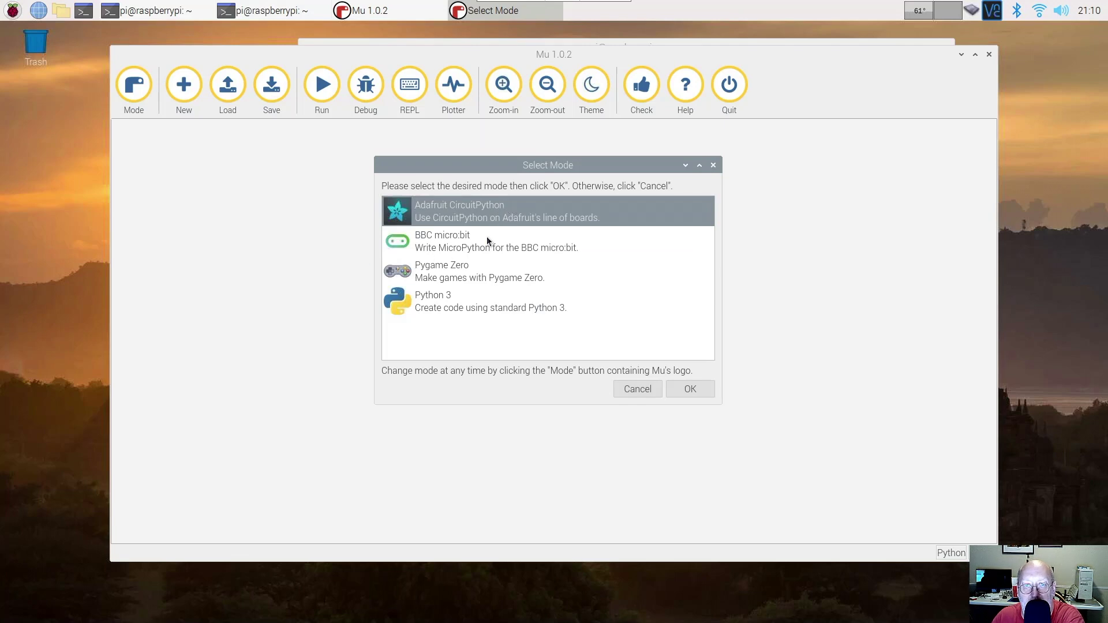
click(633, 388)
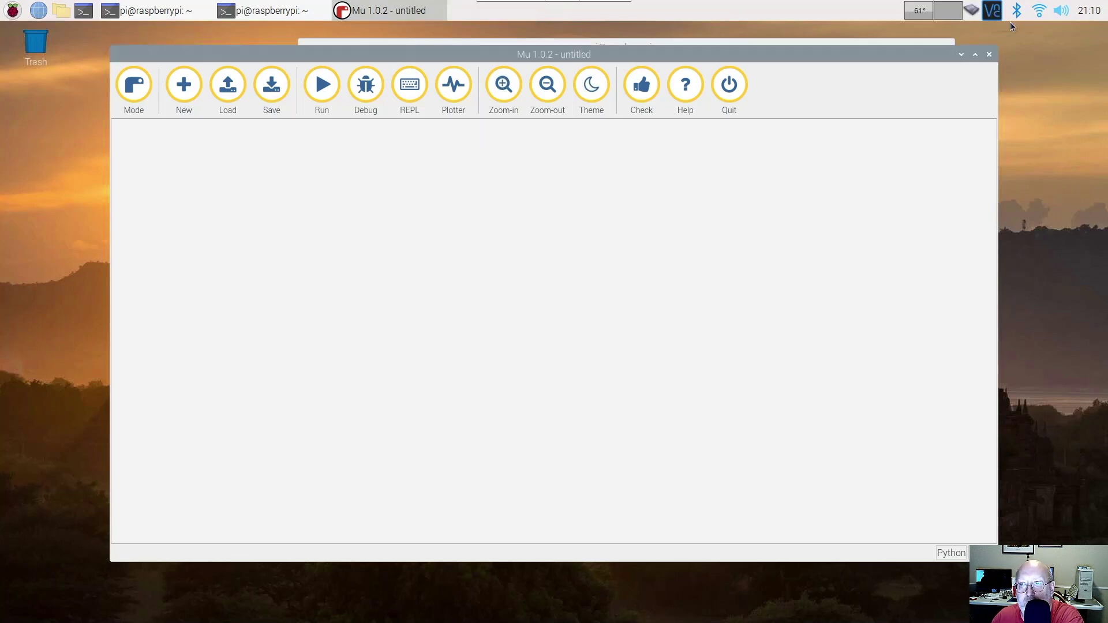
click(990, 54)
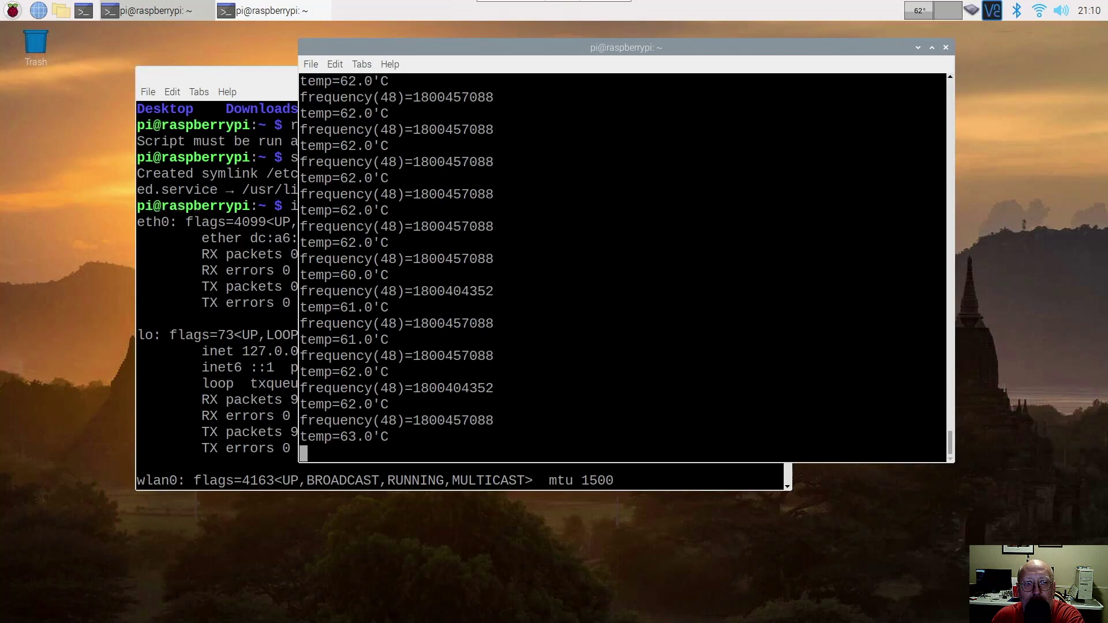
Launch the Sense HAT Emulator, move its window to the middle of the desktop to view it, and close it
click(13, 10)
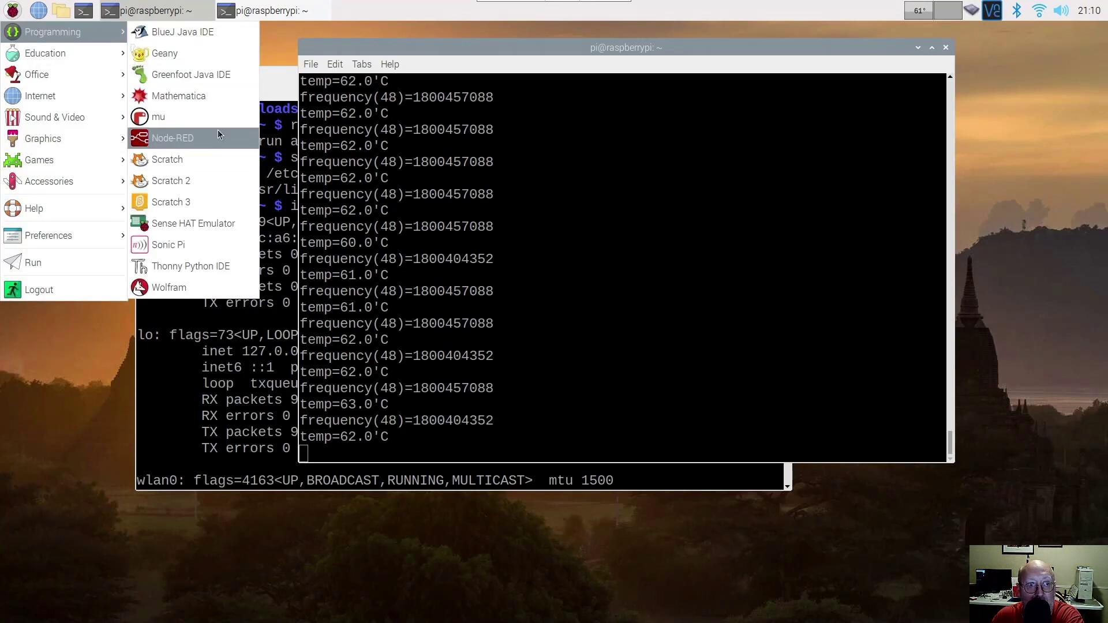
click(177, 225)
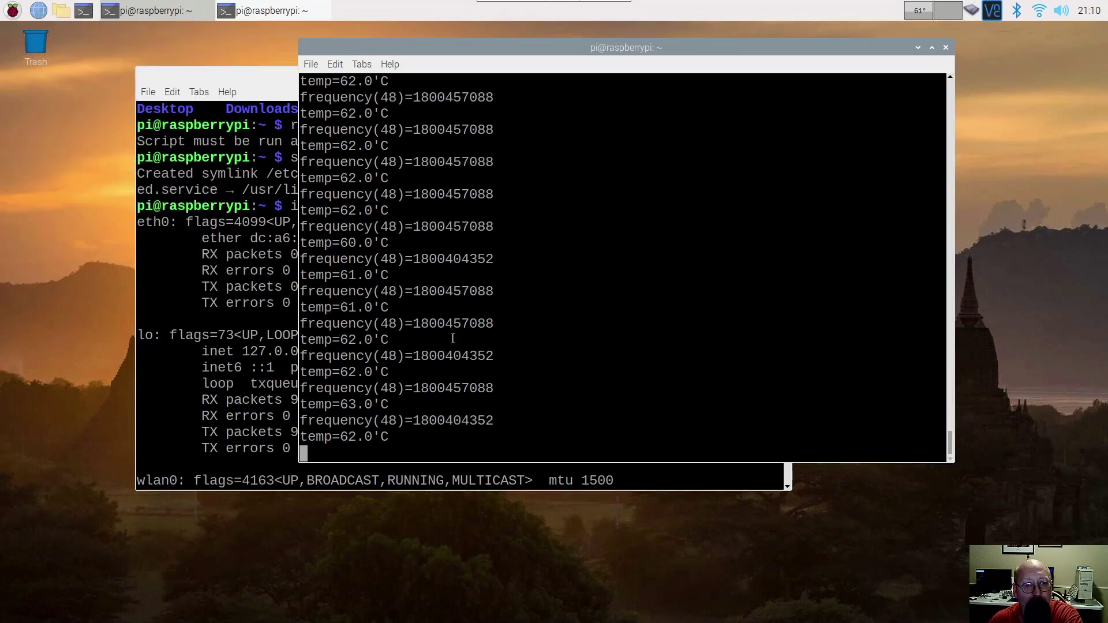
drag(852, 394, 517, 162)
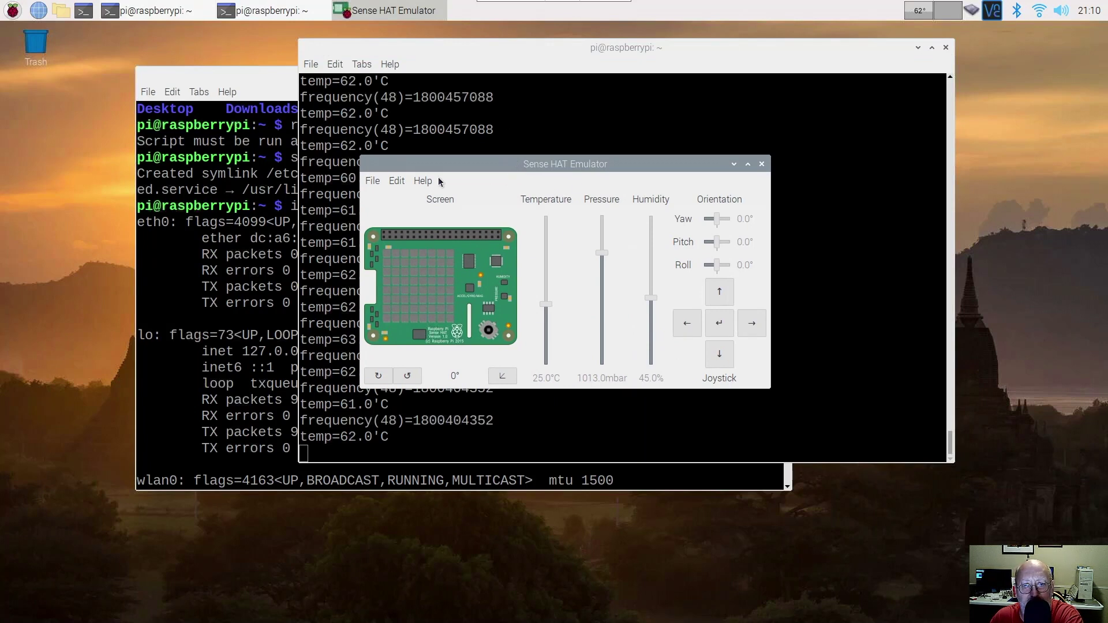
click(761, 165)
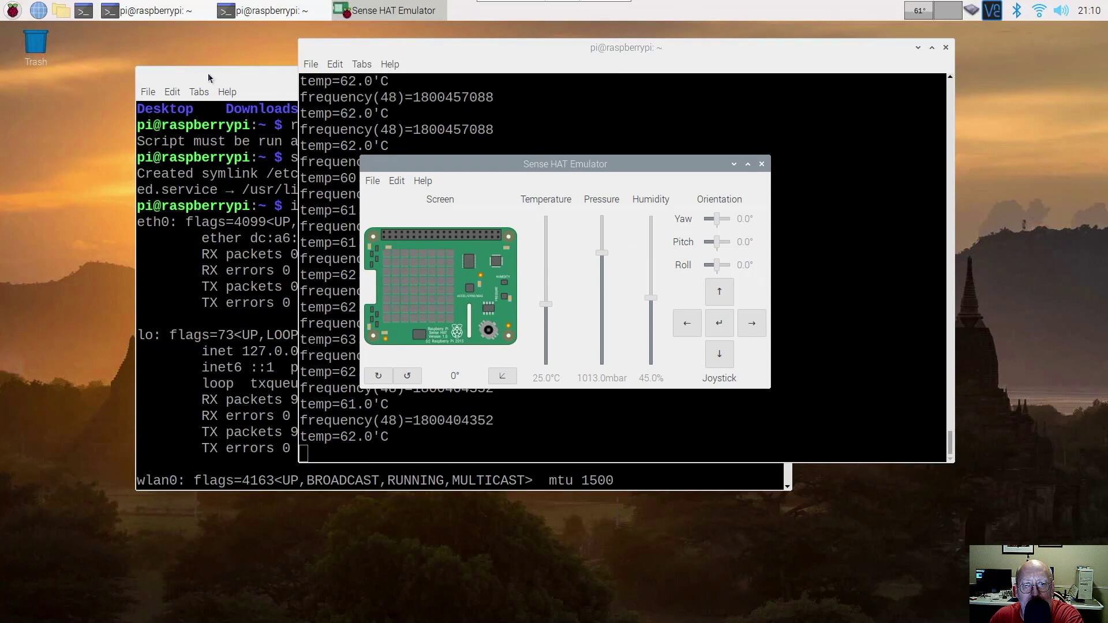
Launch the Thonny Python IDE, look over its code editor and shell, and close it
click(12, 11)
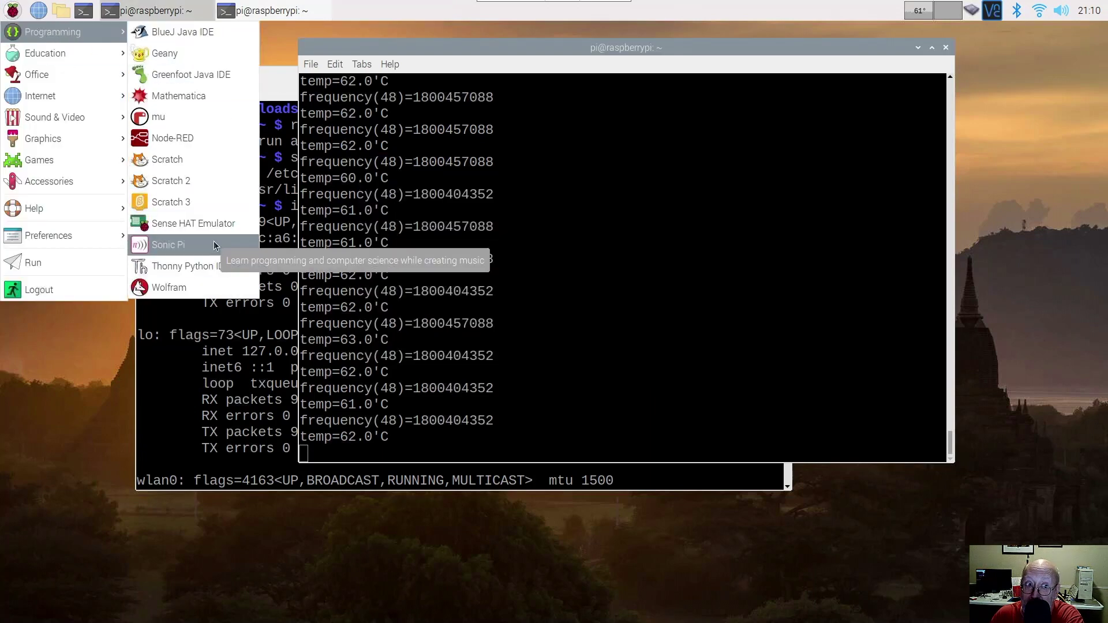
click(174, 266)
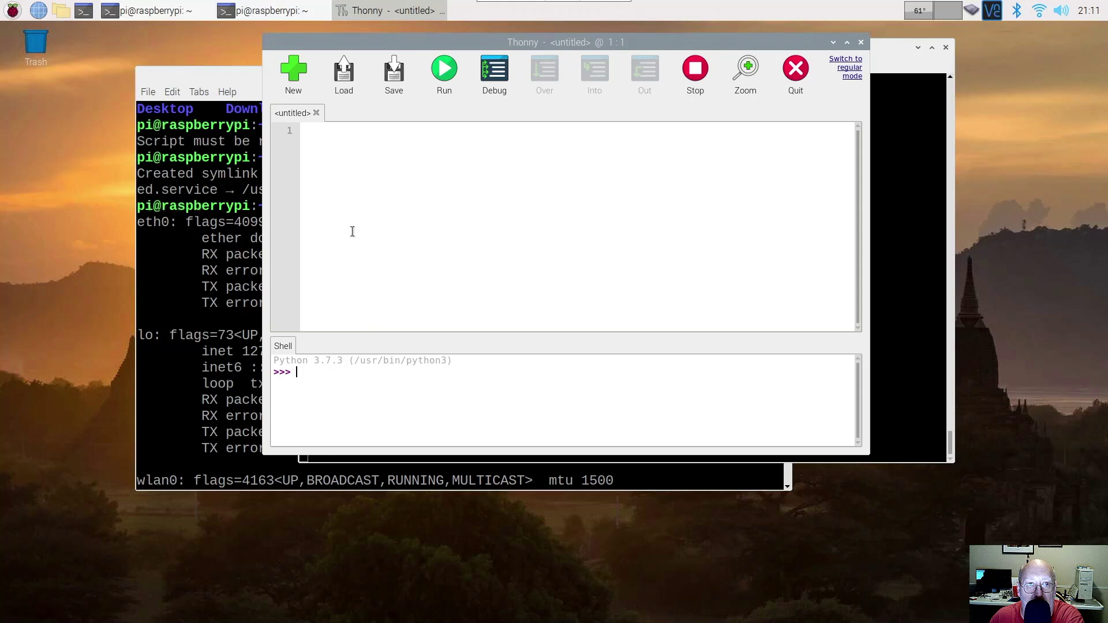
click(346, 152)
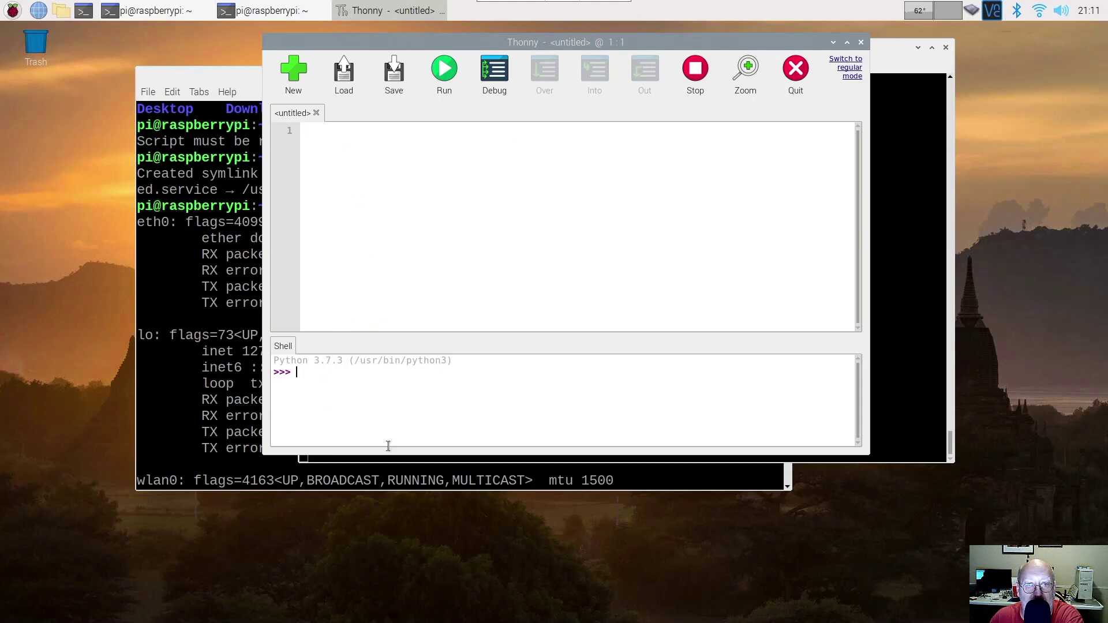
click(860, 42)
Review the installed applications in the Education, Office, Internet and Sound & Video categories
click(3, 5)
mouse_move(79, 53)
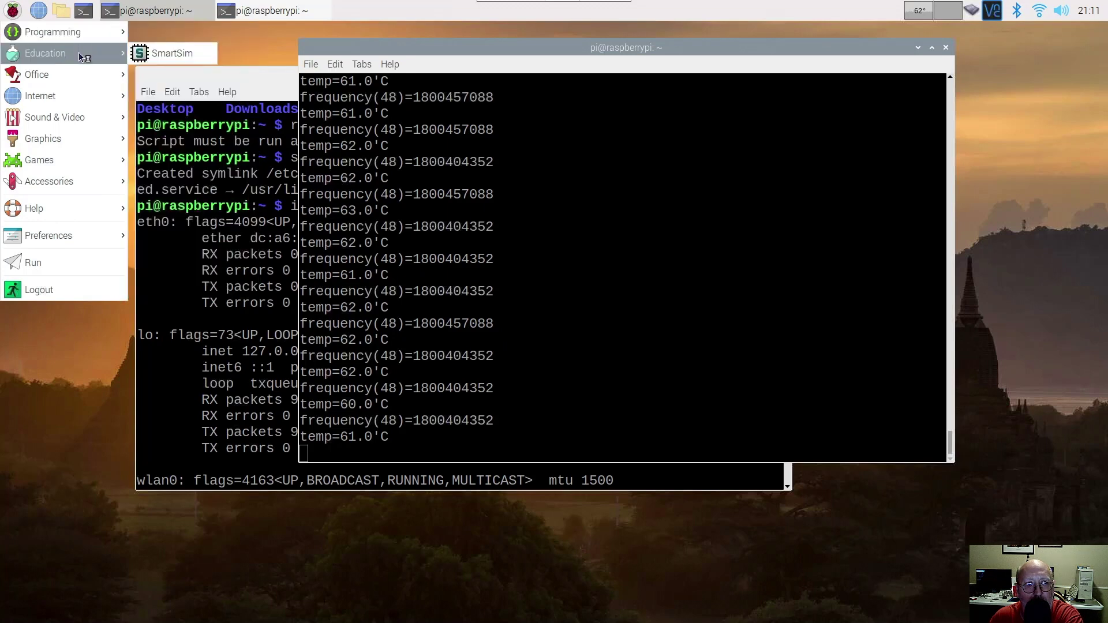
mouse_move(72, 80)
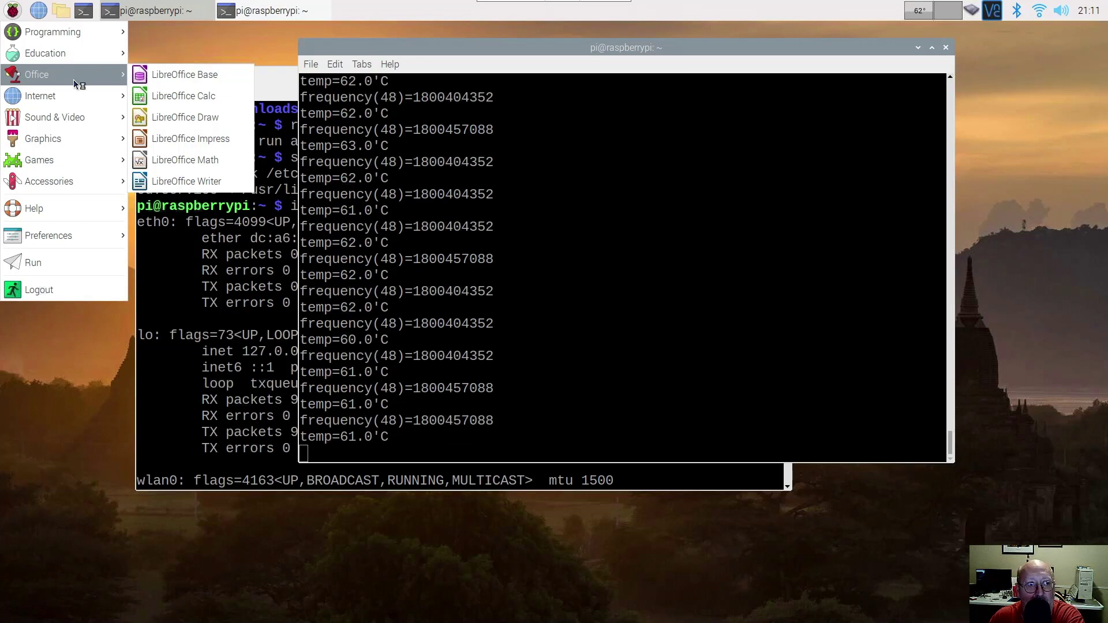
mouse_move(74, 99)
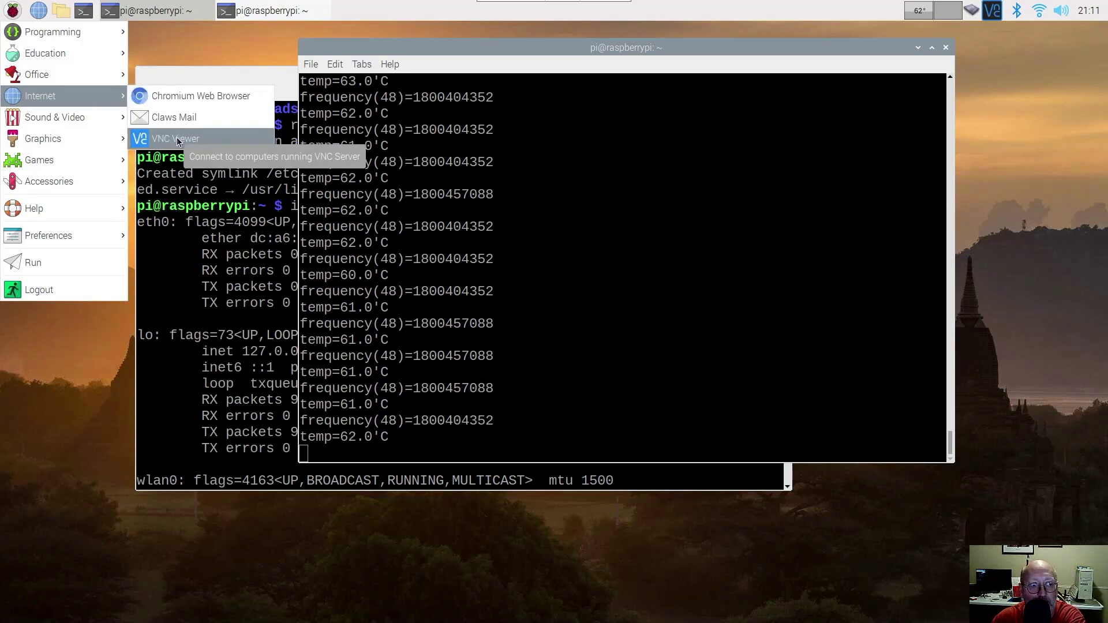
mouse_move(99, 123)
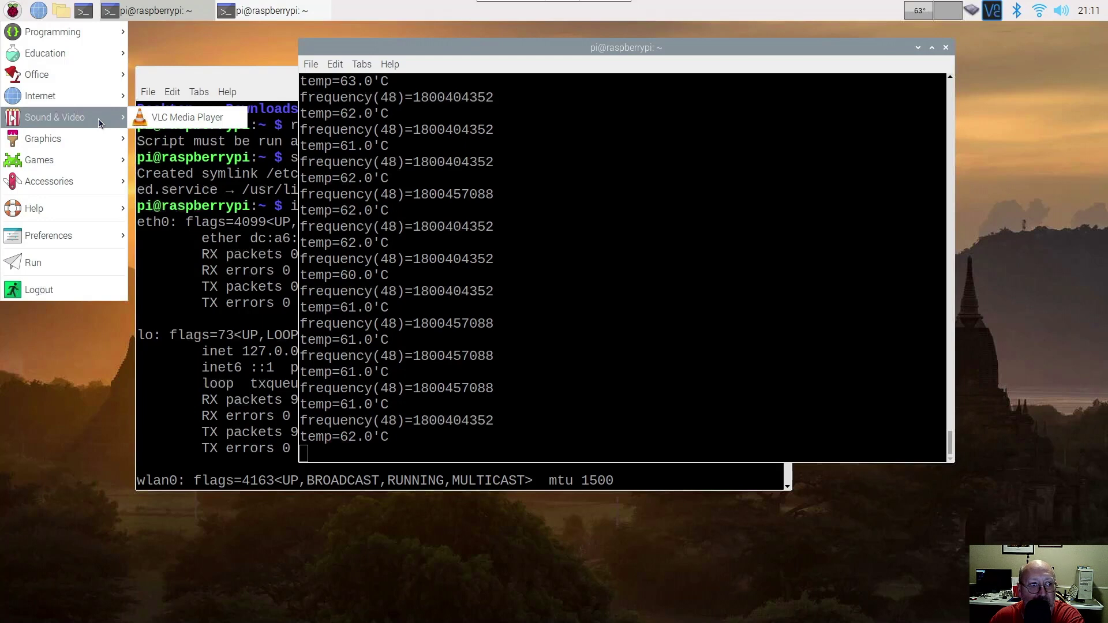
Launch Minecraft Pi from the Games category, move its window to the middle of the desktop, and close it
mouse_move(88, 164)
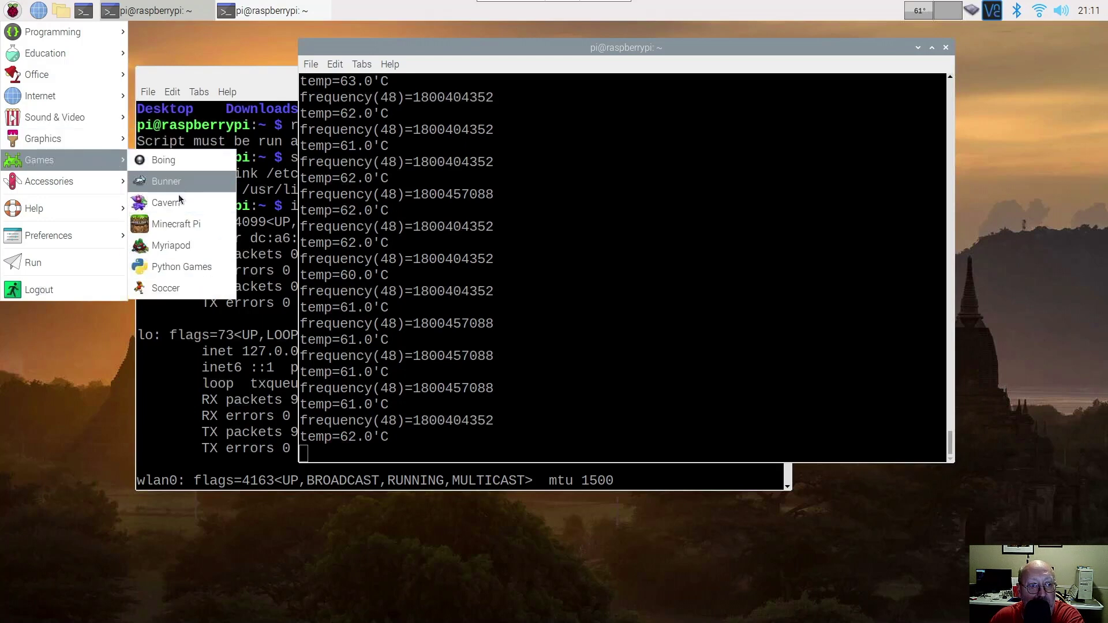
click(210, 225)
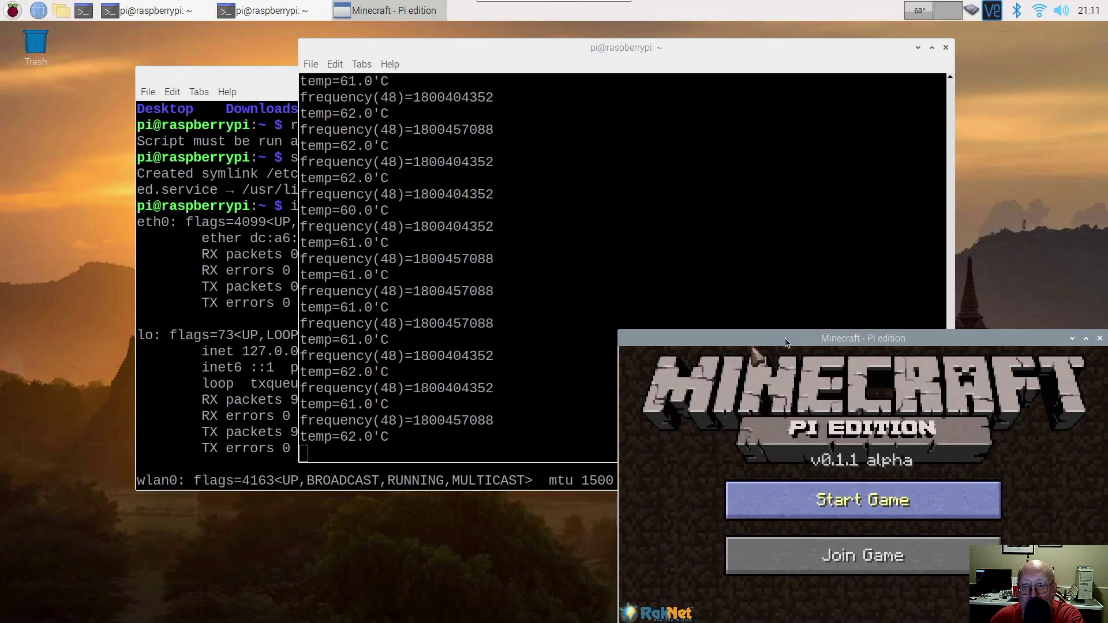
drag(785, 340, 585, 103)
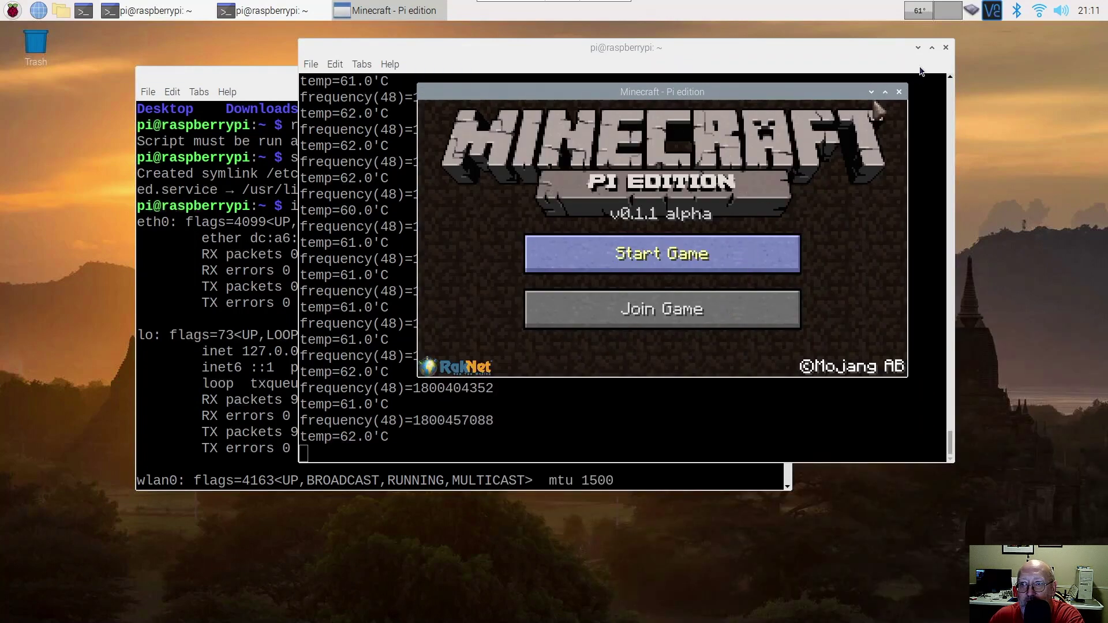
click(899, 92)
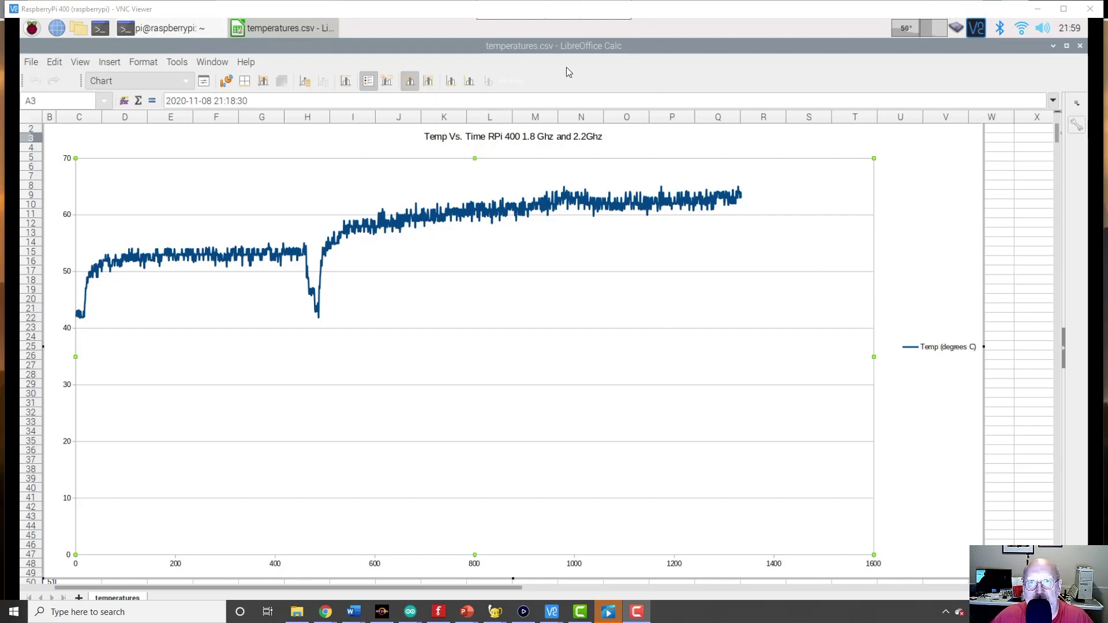
Show the VNC Viewer session full screen to examine the temperature versus time chart
mouse_move(488, 24)
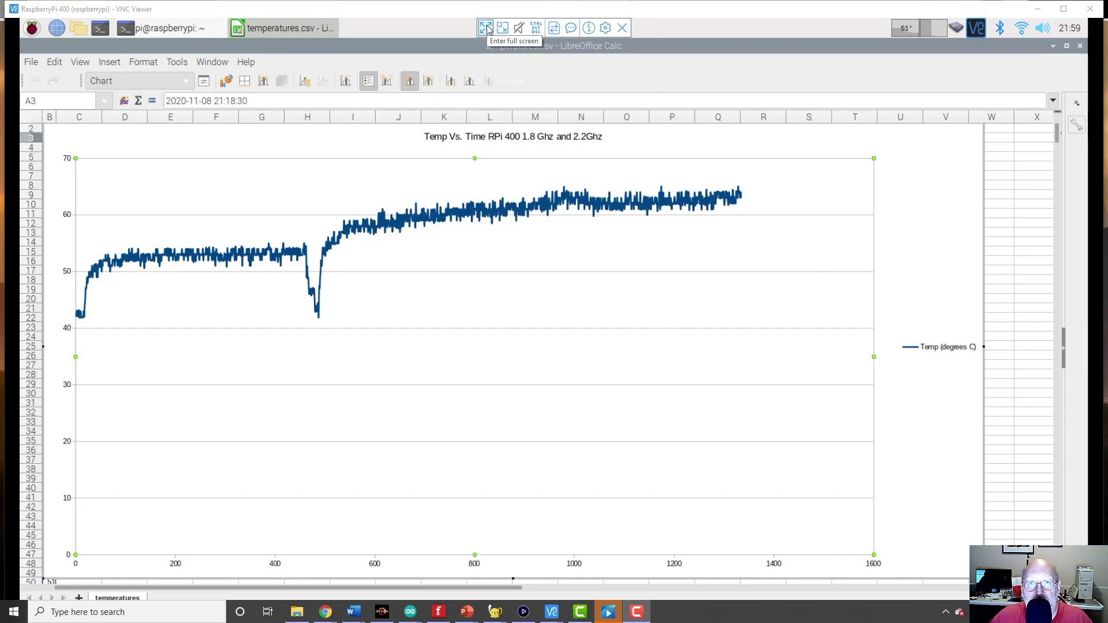
click(486, 28)
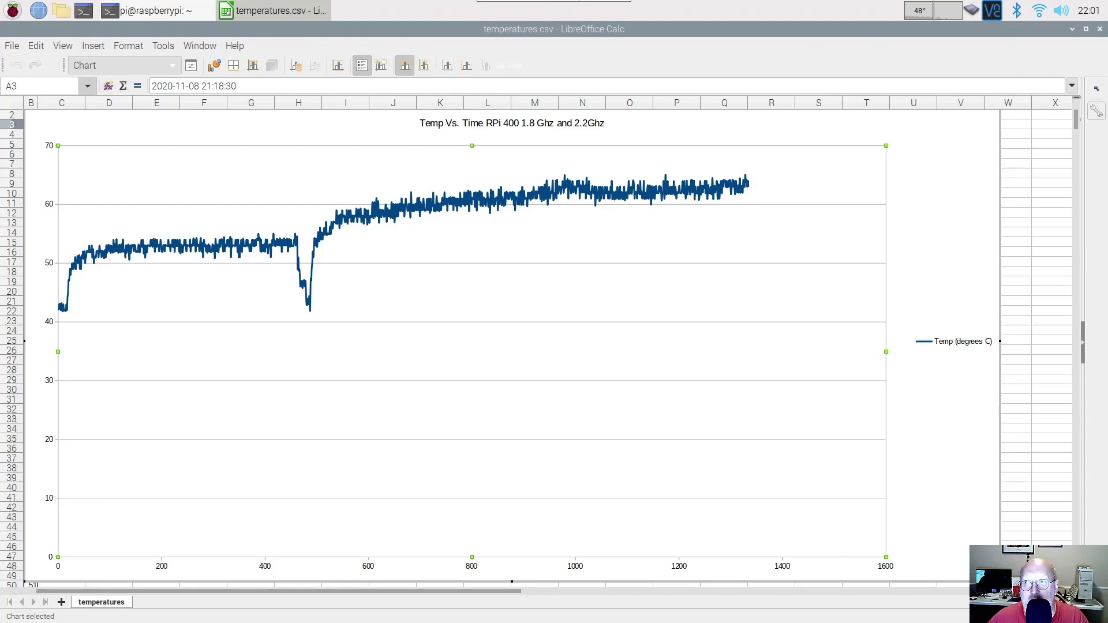
click(1099, 28)
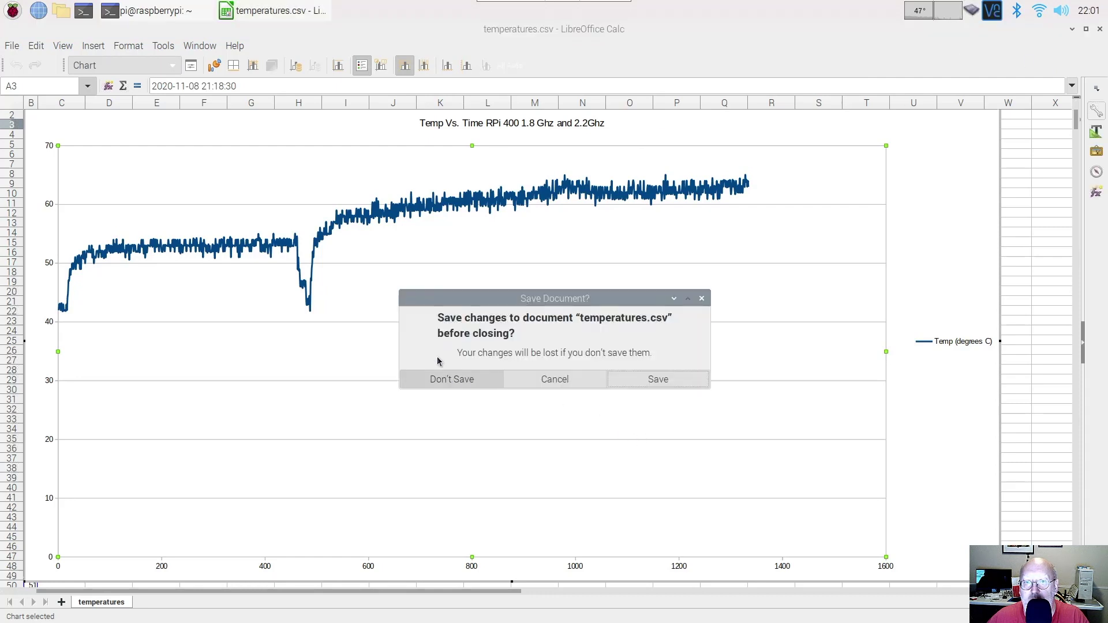
click(660, 382)
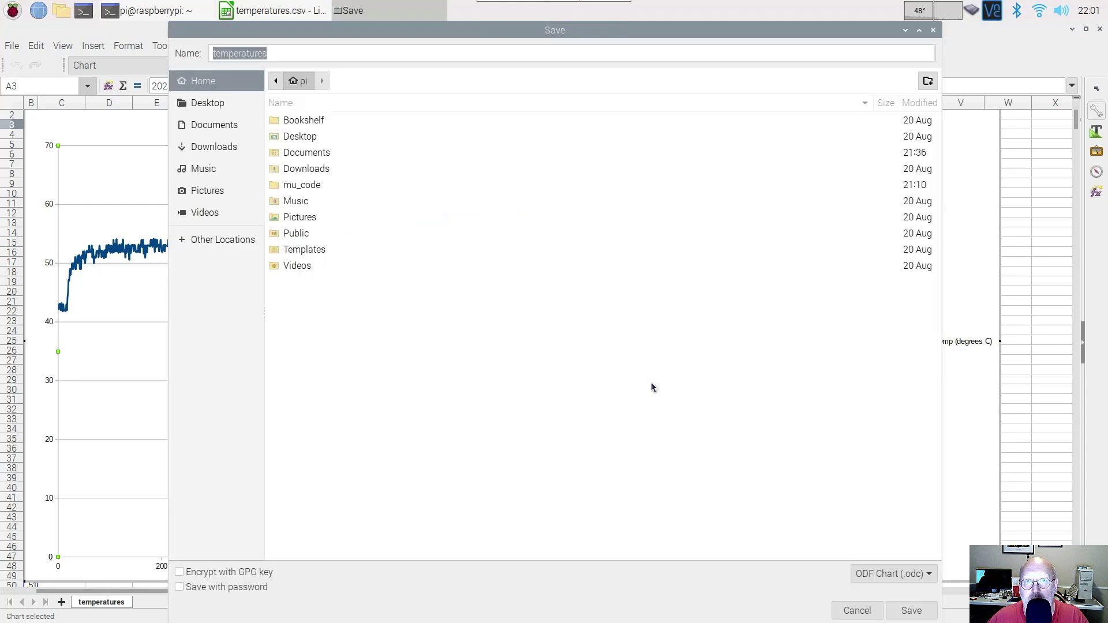
click(933, 30)
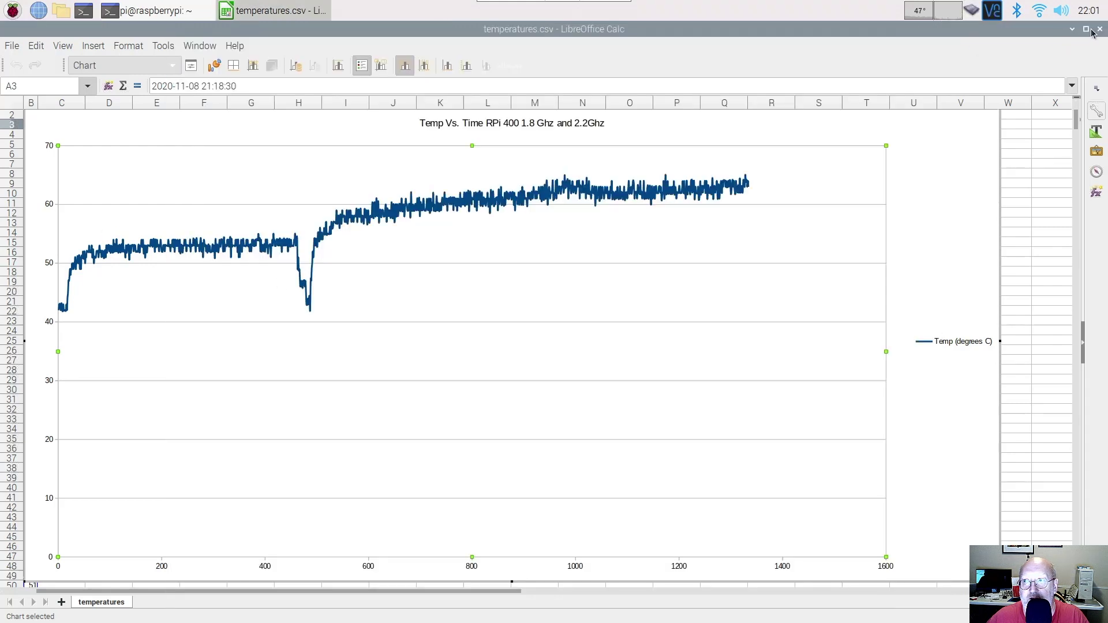
Close the temperatures.csv spreadsheet without saving the changes
click(1099, 29)
click(486, 383)
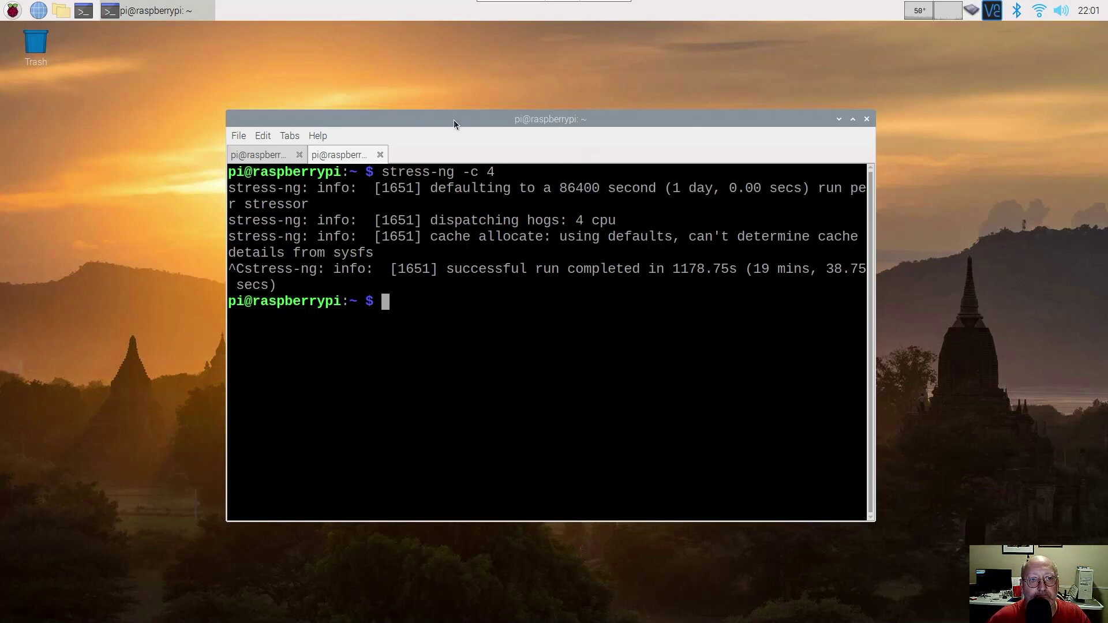
Reposition the terminal window and open /boot/config.txt in nano with sudo rights
drag(454, 120, 476, 100)
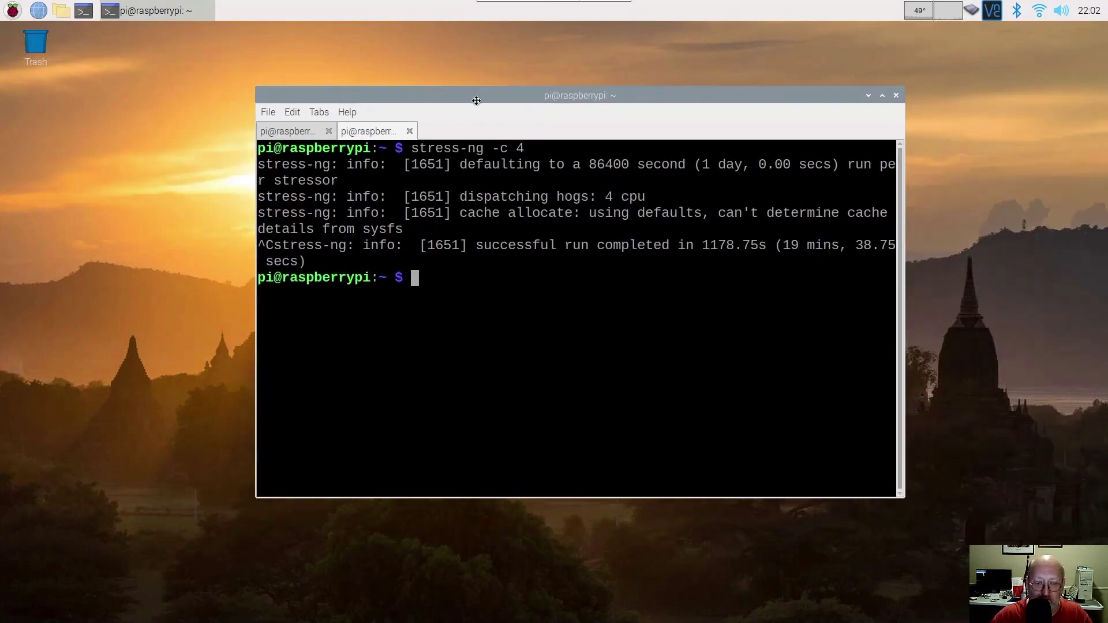
text(s)
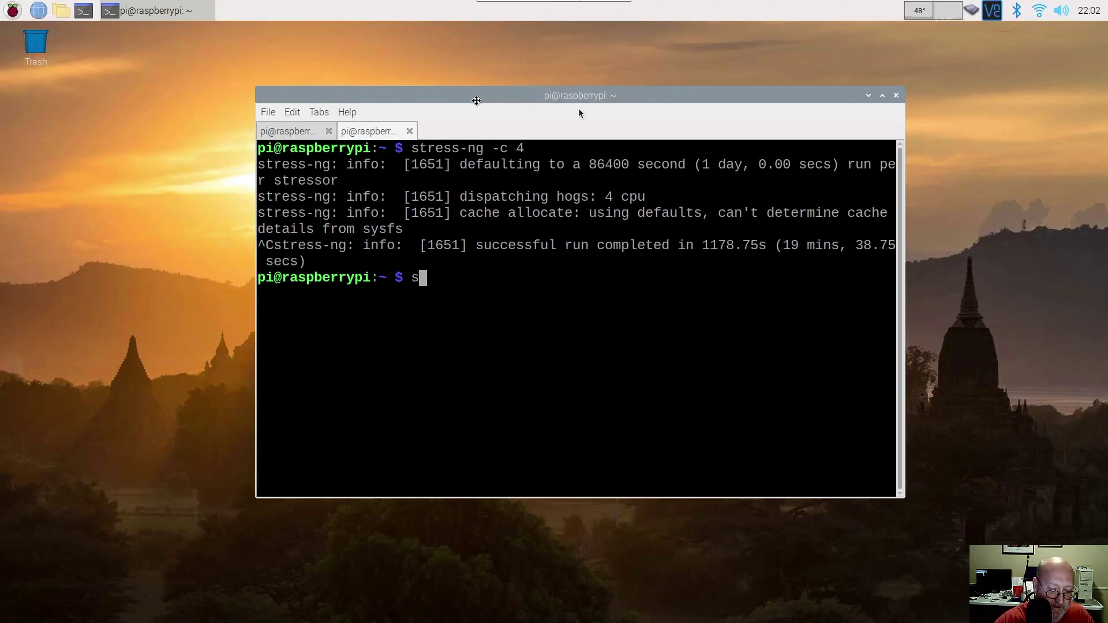
text(udo nano )
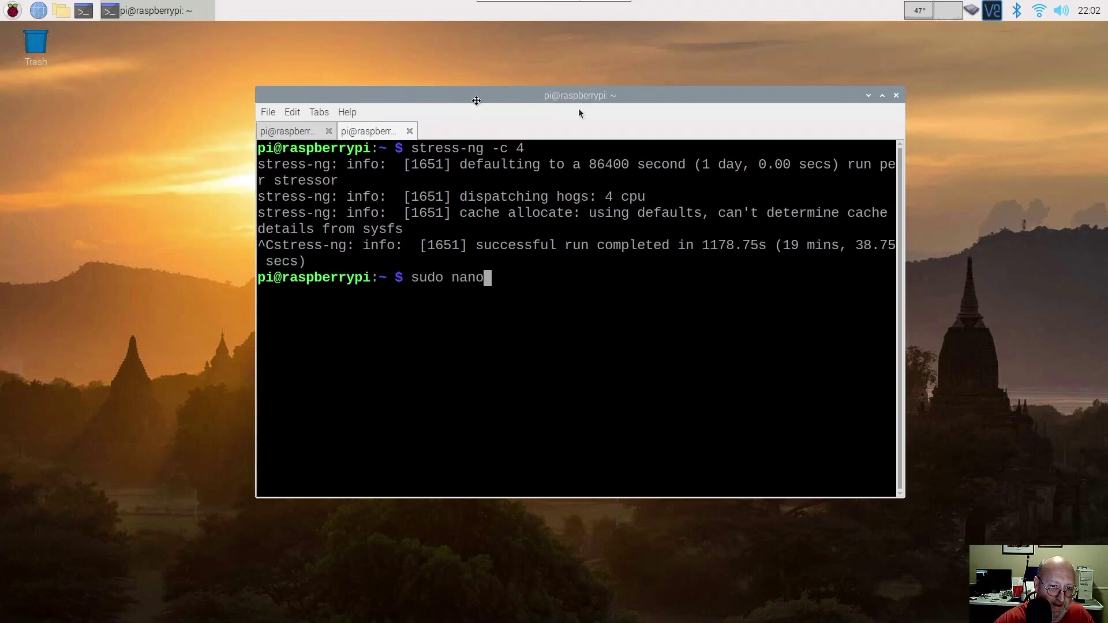
text(/n)
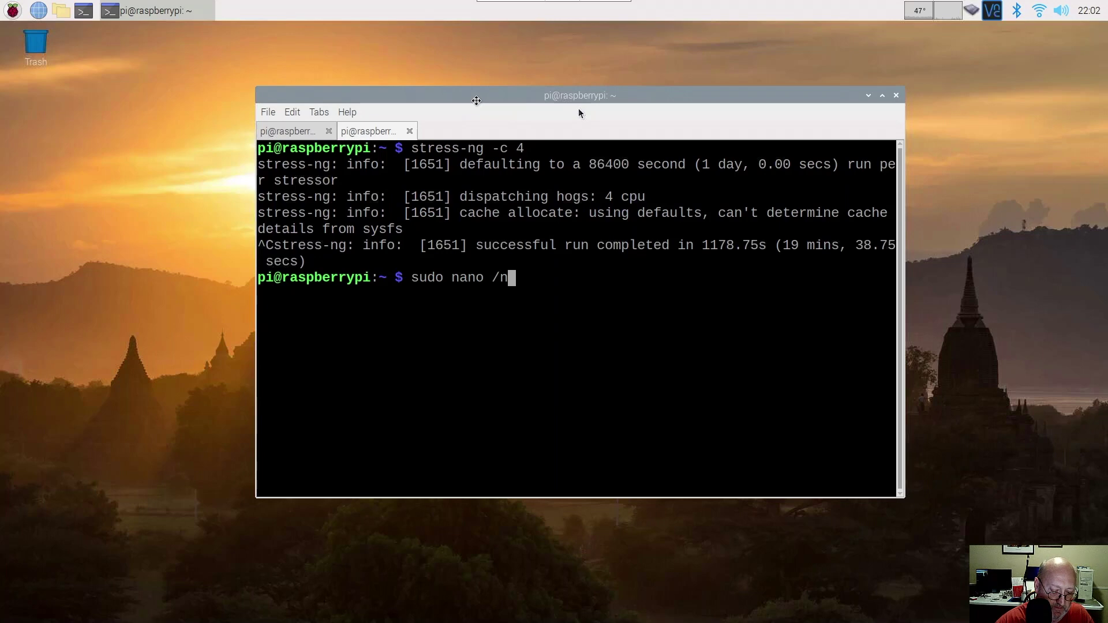
key(BackSpace)
text(boot/config.txt)
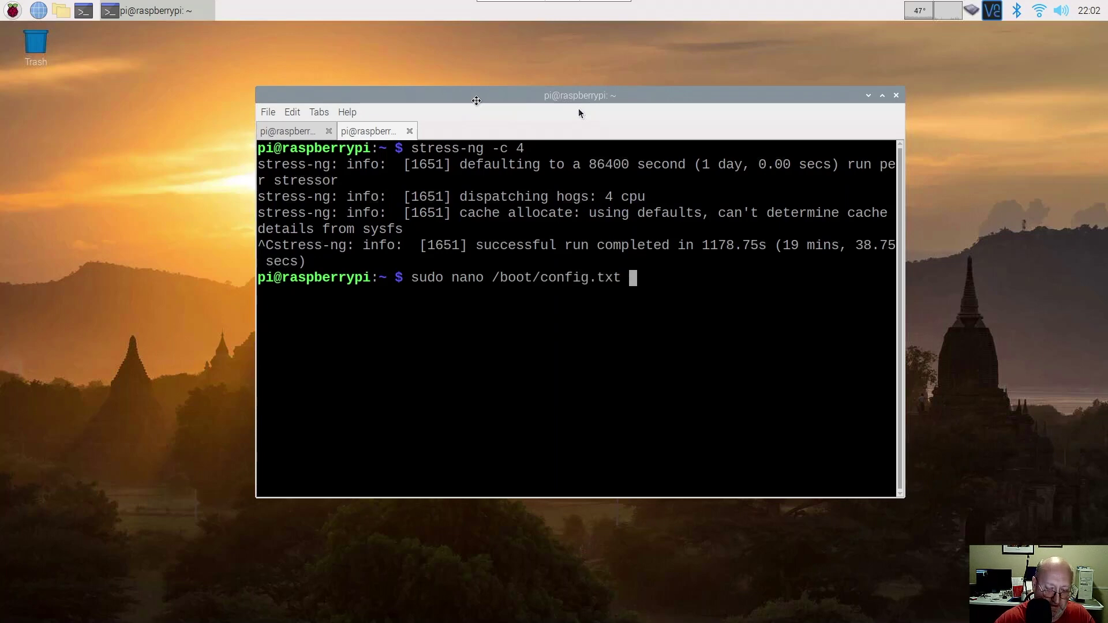
key(Return)
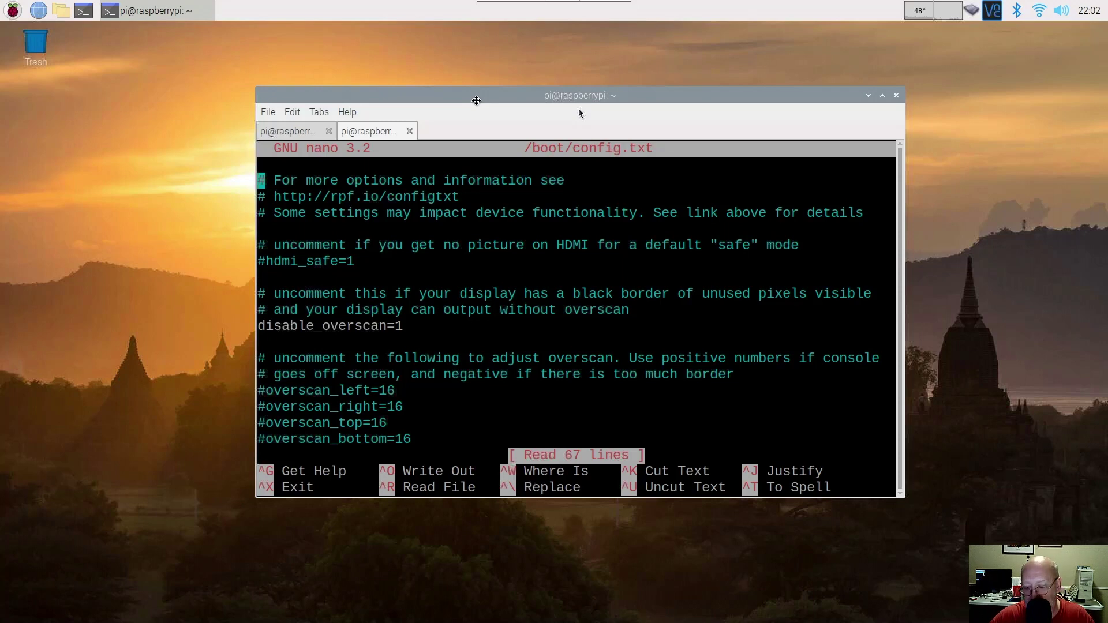
Look through /boot/config.txt for the arm overclocking section and place the cursor on its "uncomment to overclock the arm" comment line
key(Down)
key(Down)
key(Down)
key(Down)
key(Down)
key(Down)
key(Down)
key(Down)
key(Down)
key(Down)
key(Down)
key(Down)
key(Down)
key(Down)
key(Down)
key(Down)
key(Down)
key(Down)
key(Down)
key(Down)
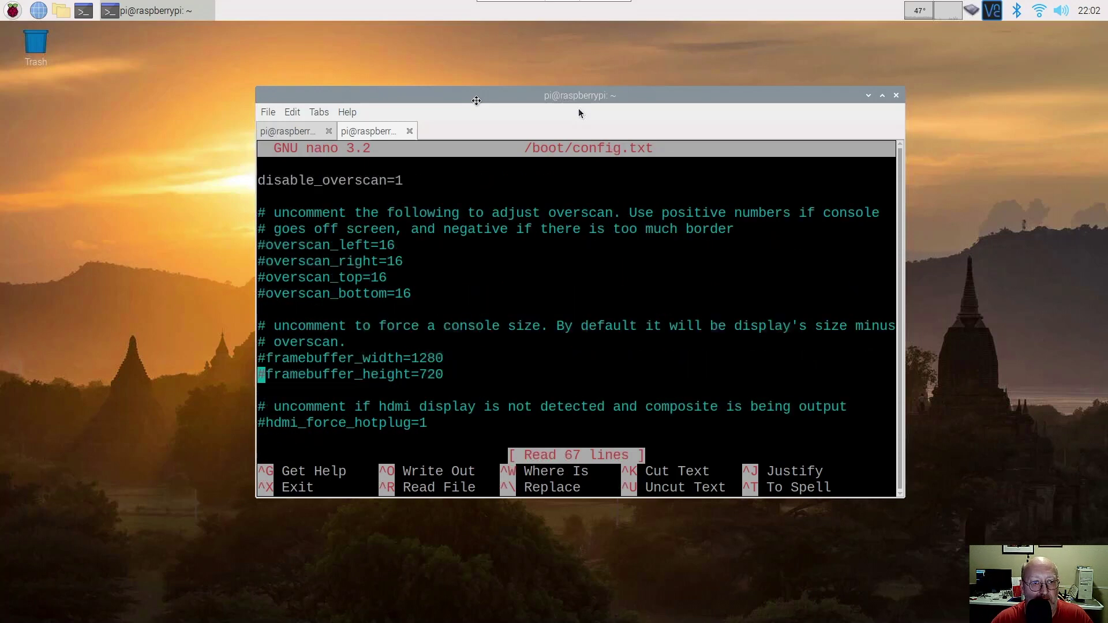
key(Down)
key(Down)
key(Down)
key(Down)
key(Down)
key(Down)
key(Down)
key(Down)
key(Down)
key(Down)
key(Down)
key(Down)
key(Down)
key(Down)
key(Down)
key(Down)
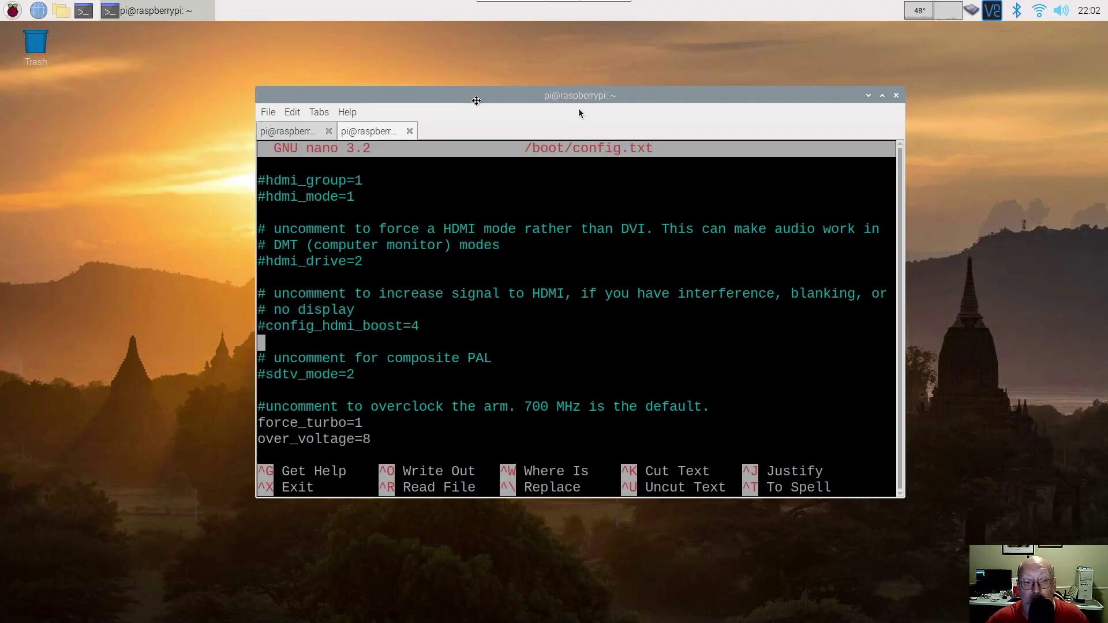
key(Down)
key(Down)
key(Down)
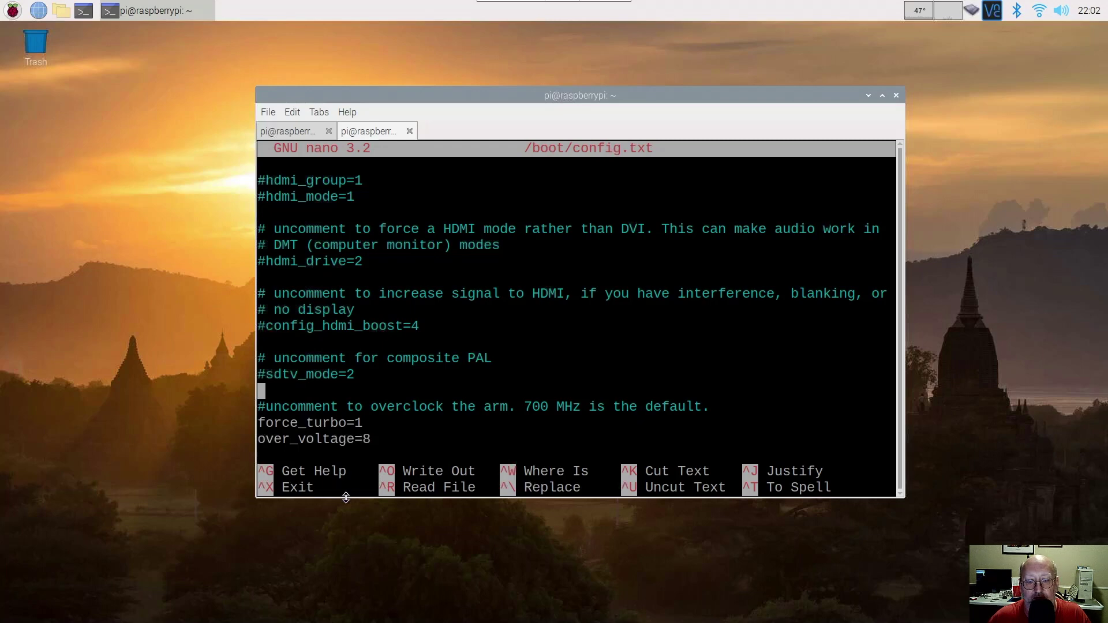
key(Down)
key(Down)
key(Down)
key(Down)
key(Down)
key(Down)
key(Down)
key(Down)
key(Down)
key(Down)
key(Down)
key(Down)
key(Down)
key(Down)
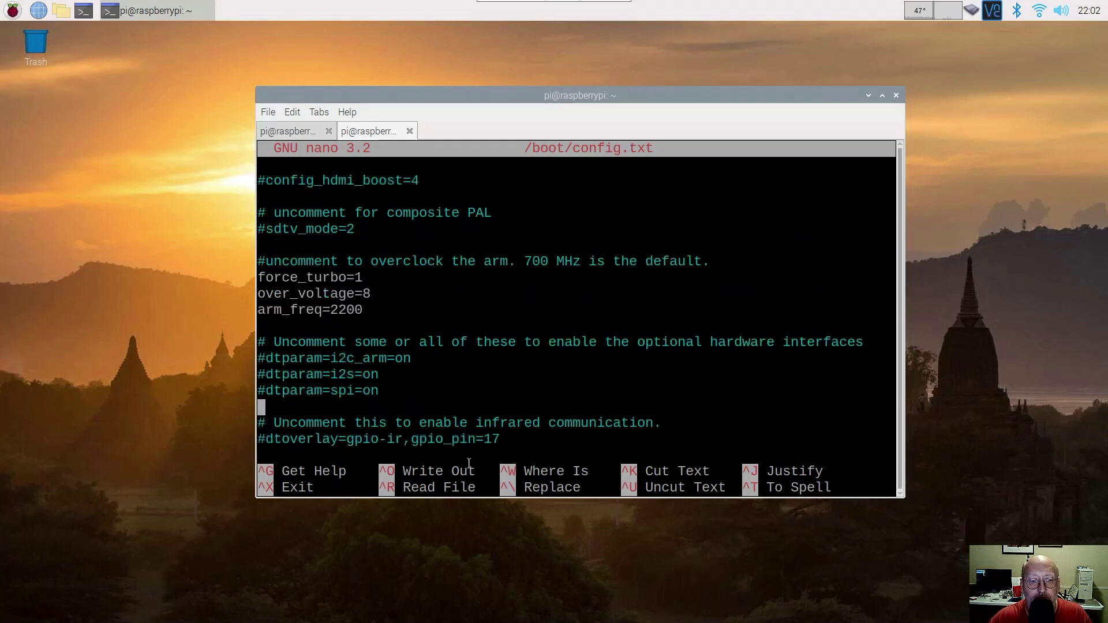
key(Up)
key(Up)
key(Up)
key(Up)
key(Up)
key(Up)
key(Up)
key(Up)
key(Up)
key(Up)
key(Up)
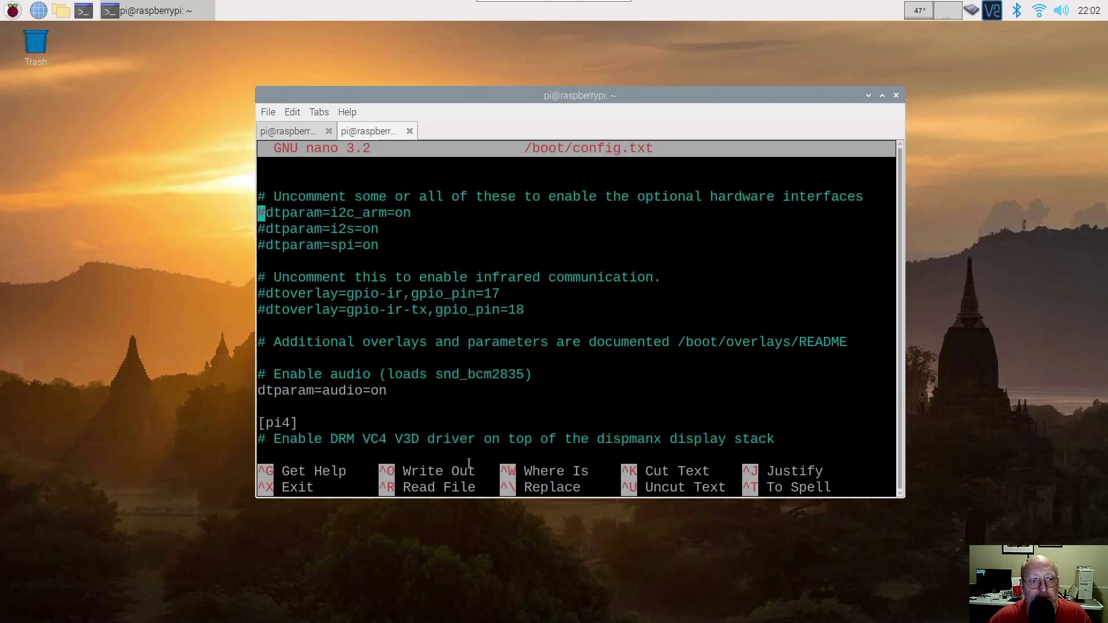
key(Up)
key(Up)
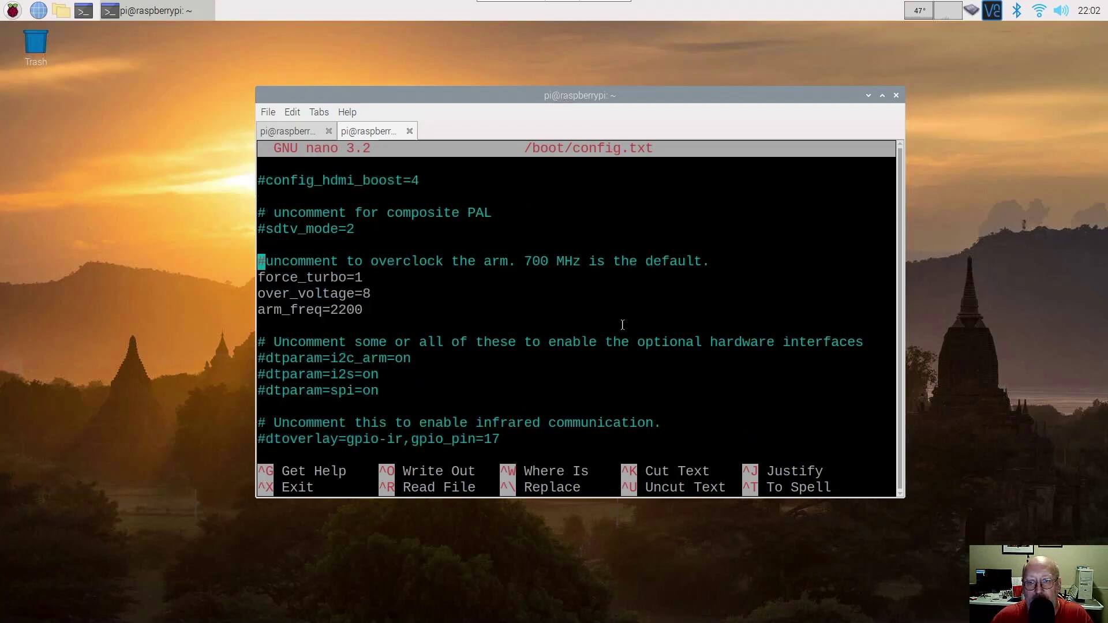
Highlight the overclock comment and the force_turbo, over_voltage and arm_freq lines to examine them, and clear the selection
drag(714, 266, 257, 264)
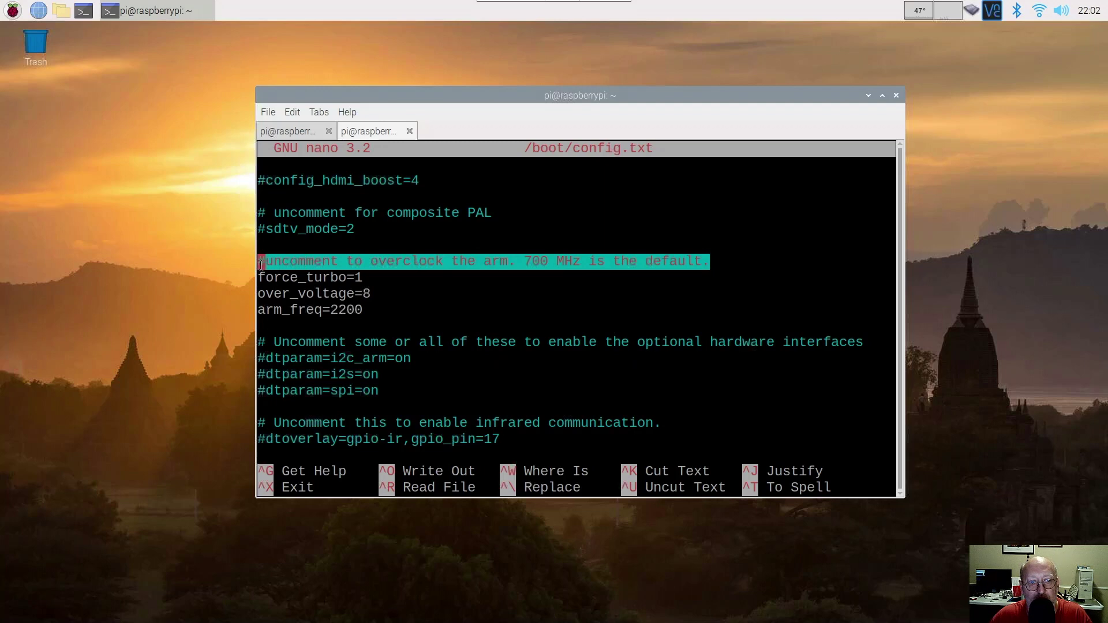
click(309, 278)
drag(363, 312, 314, 283)
click(314, 283)
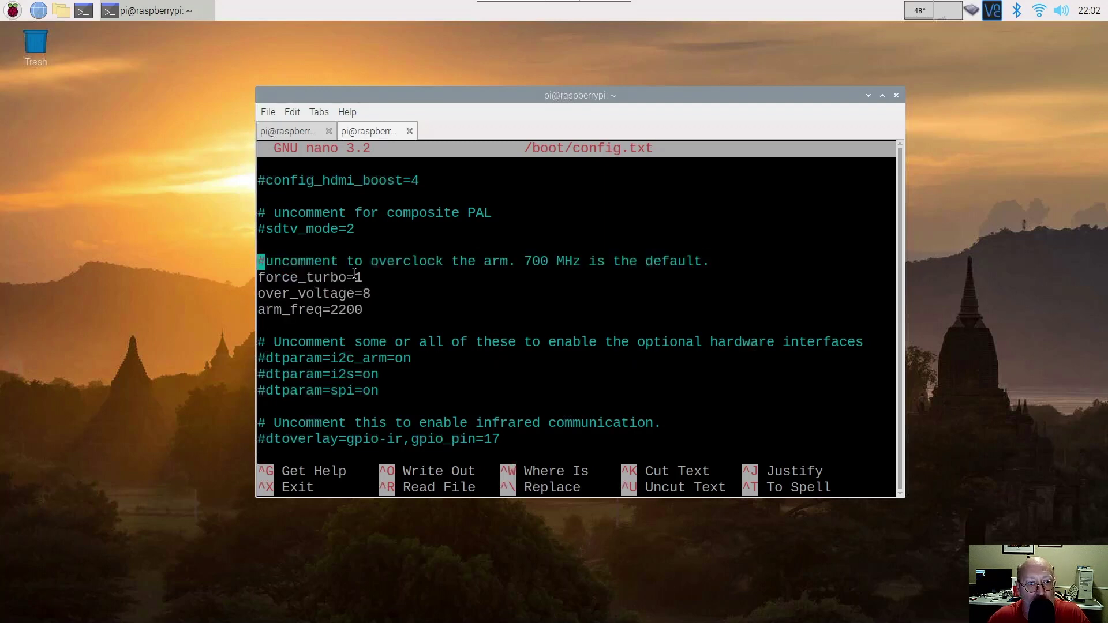